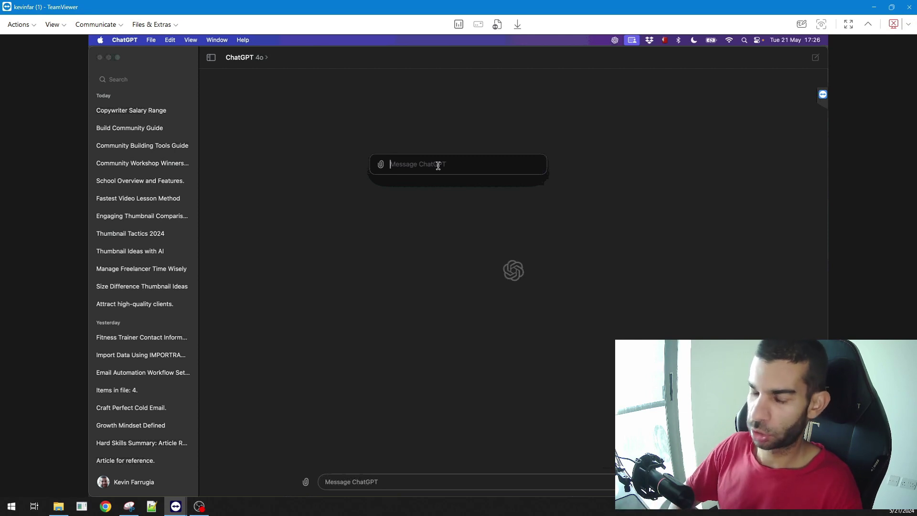
- Ask ChatGPT from the quick bar: 'what's the best dog to adapt from a shelter?'
text(what's the best dog to adap)
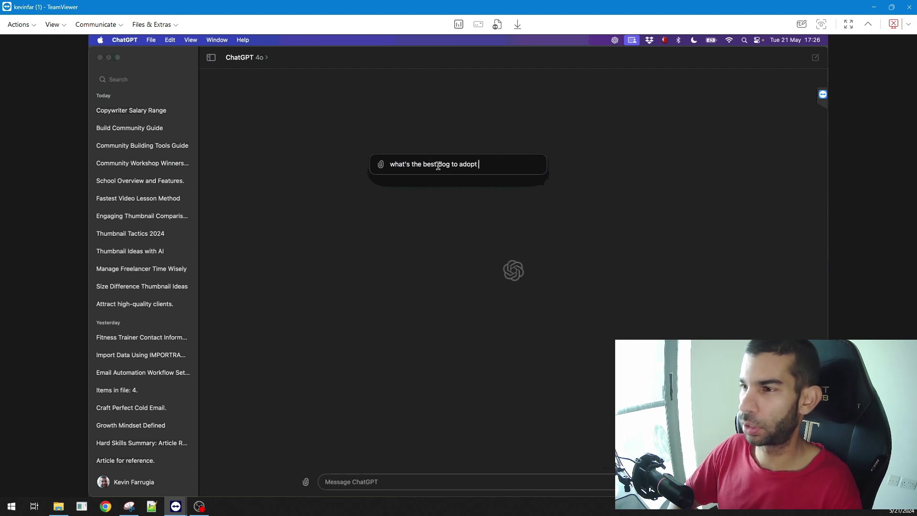
text(t from a shelter?)
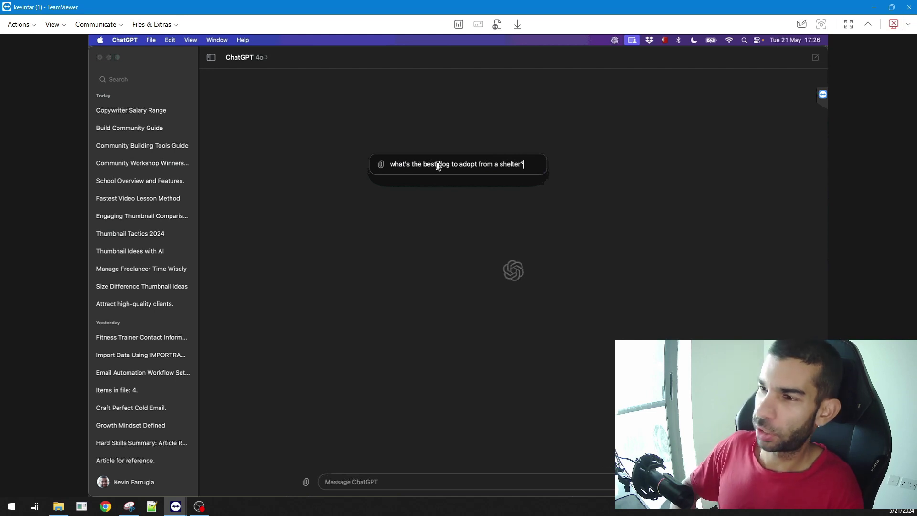
key(Return)
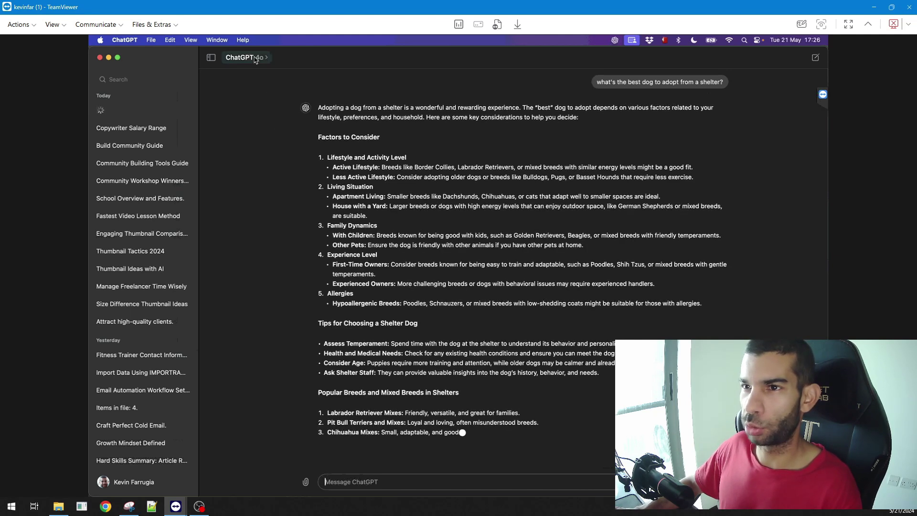
click(240, 55)
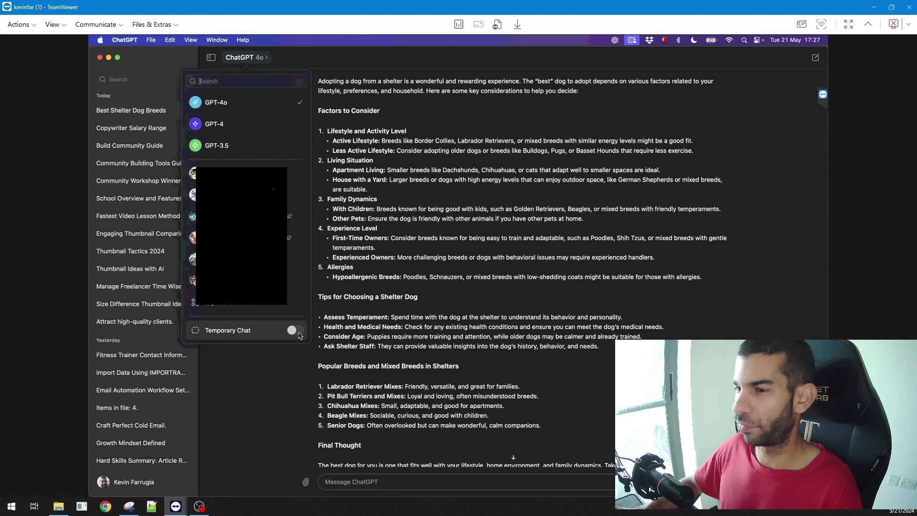
click(468, 220)
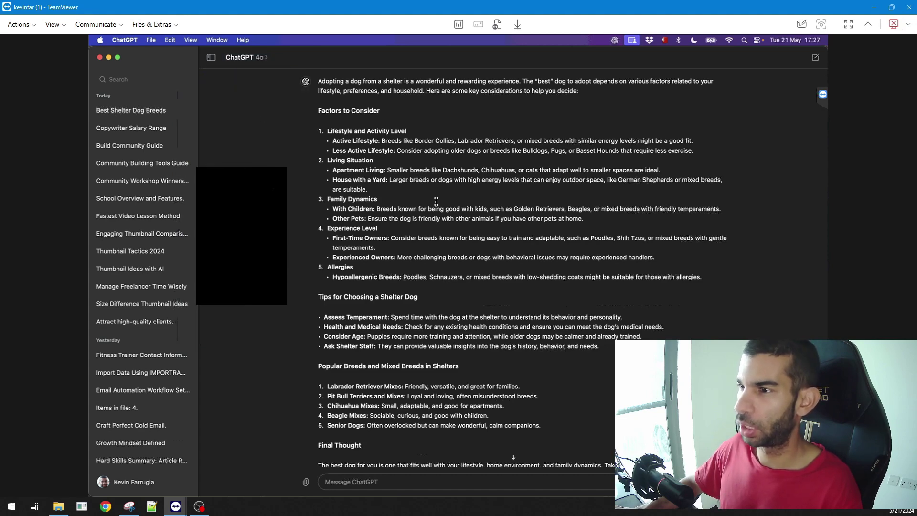
scroll(435, 200, up, 1)
scroll(432, 158, down, 2)
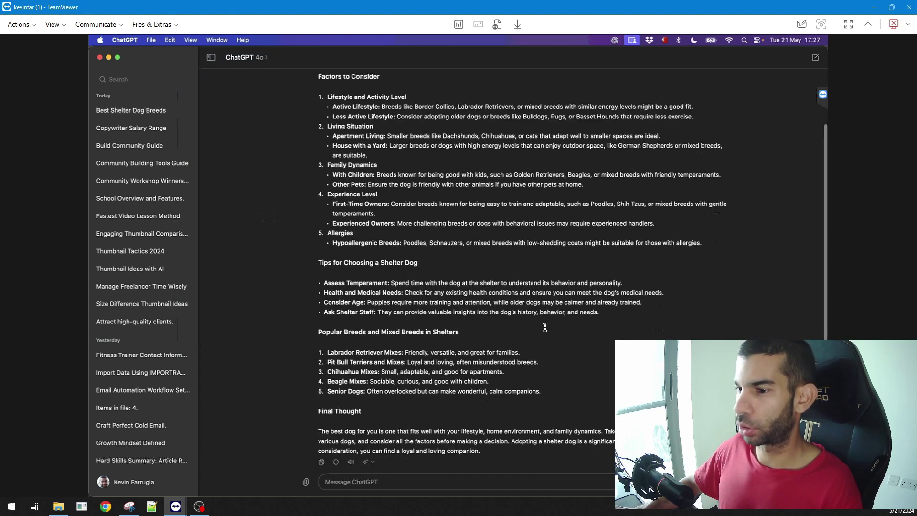
scroll(430, 160, up, 2)
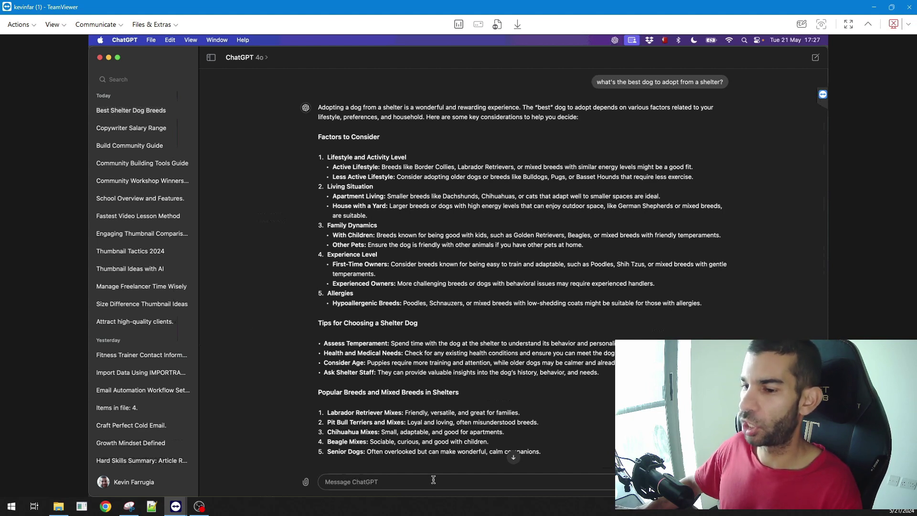
click(306, 483)
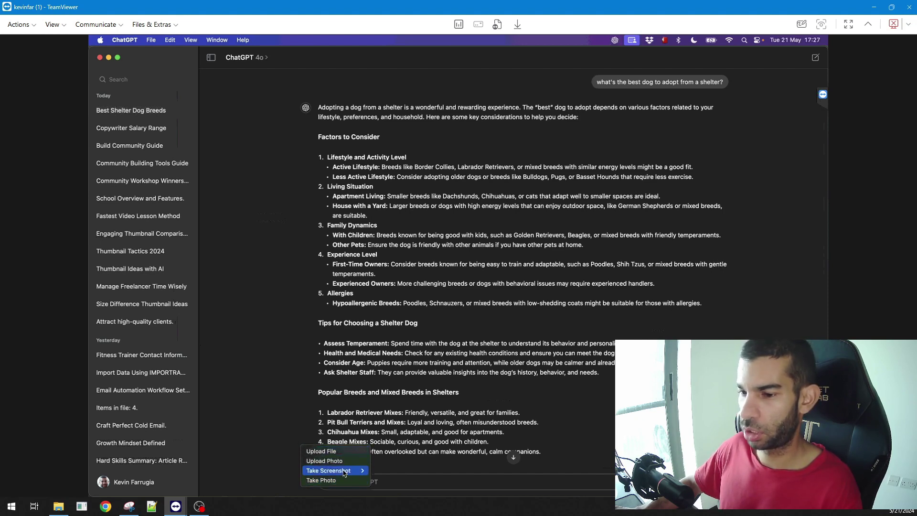
mouse_move(348, 476)
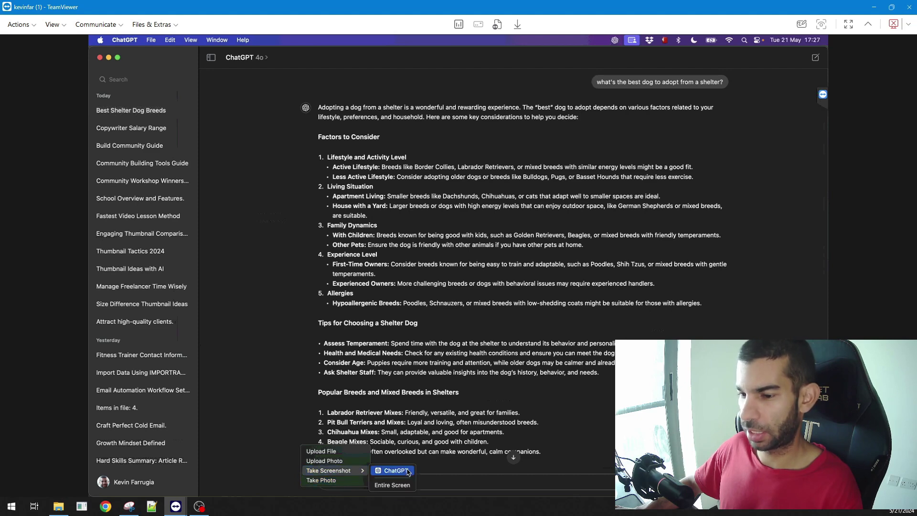
click(392, 484)
click(479, 207)
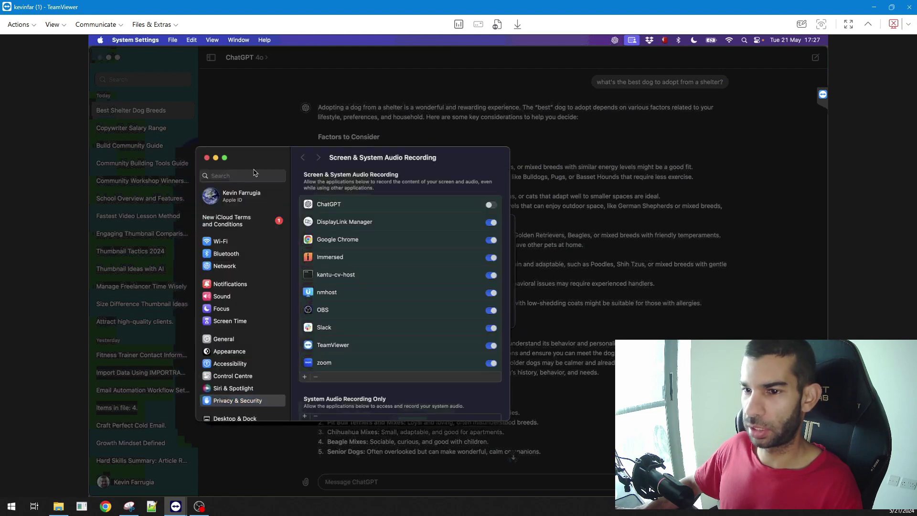
click(328, 487)
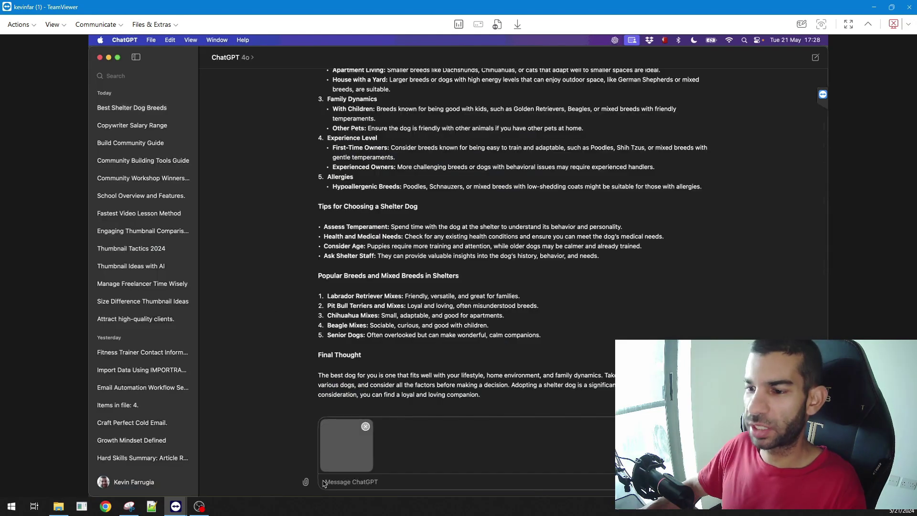
click(358, 452)
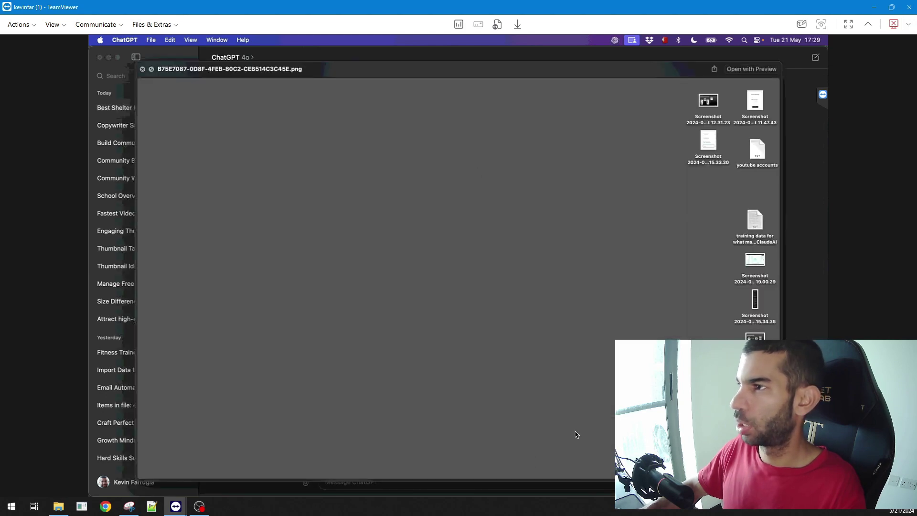
click(143, 70)
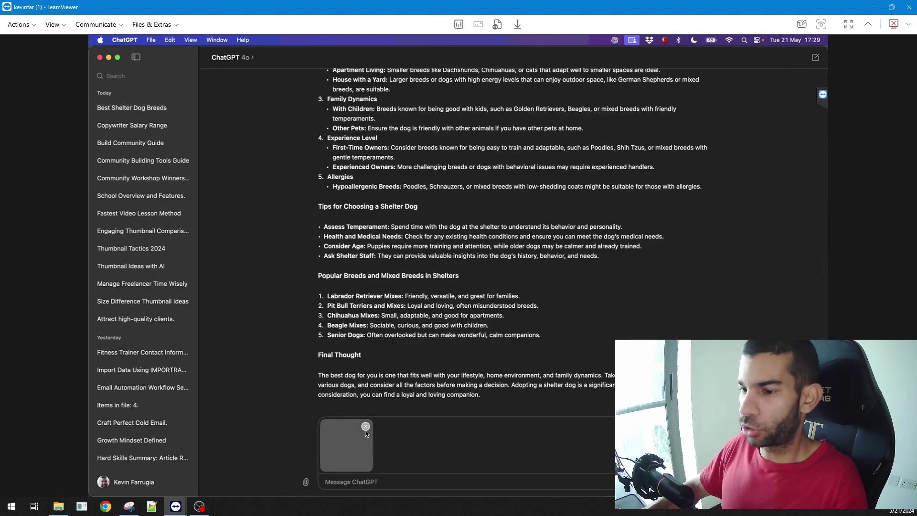
click(366, 428)
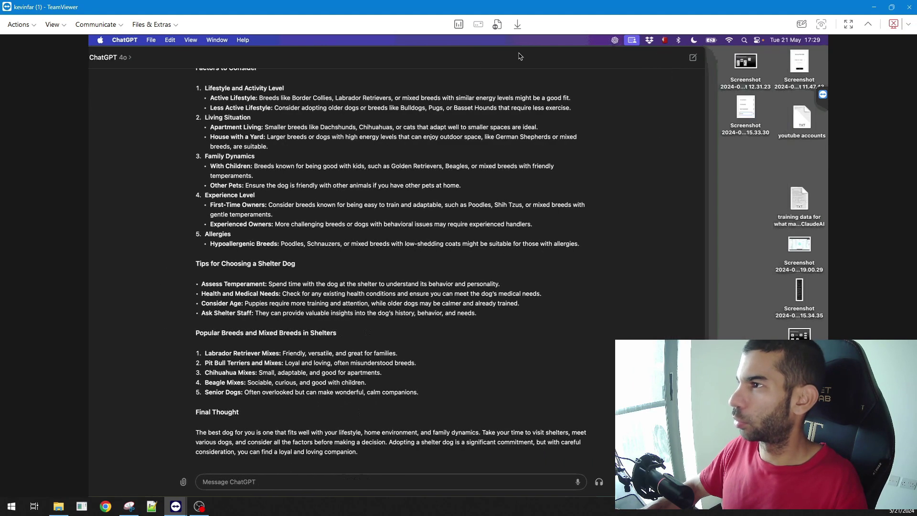
- Attach the desktop form screenshot and ask 'what can you see in this image? what else should i include?'
click(750, 134)
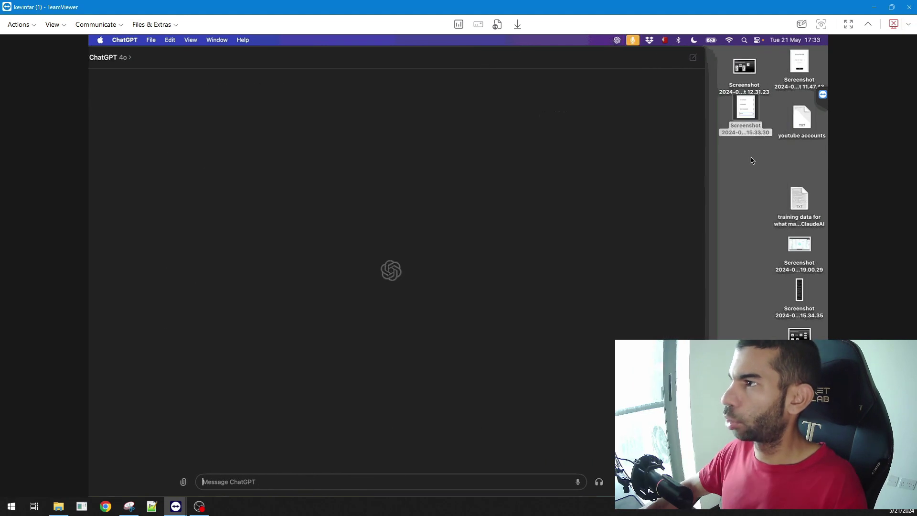
drag(751, 134, 224, 477)
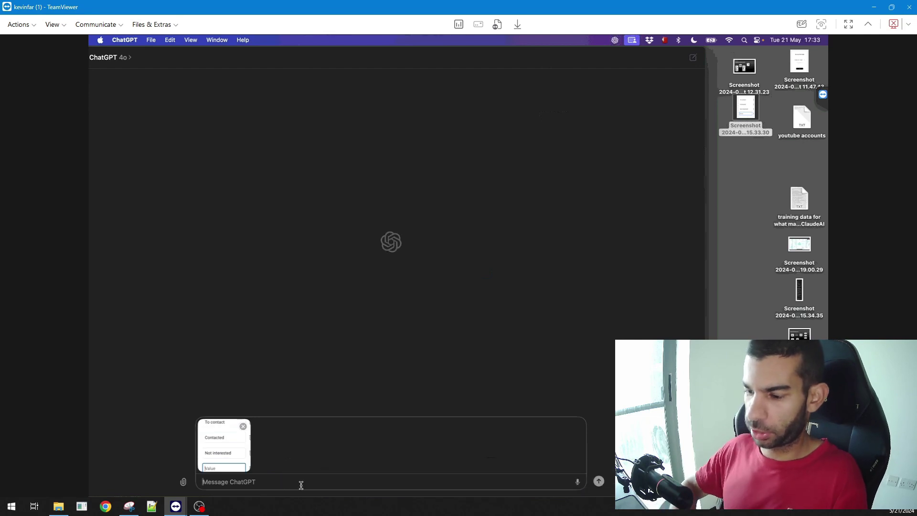
text(what can you see in this image)
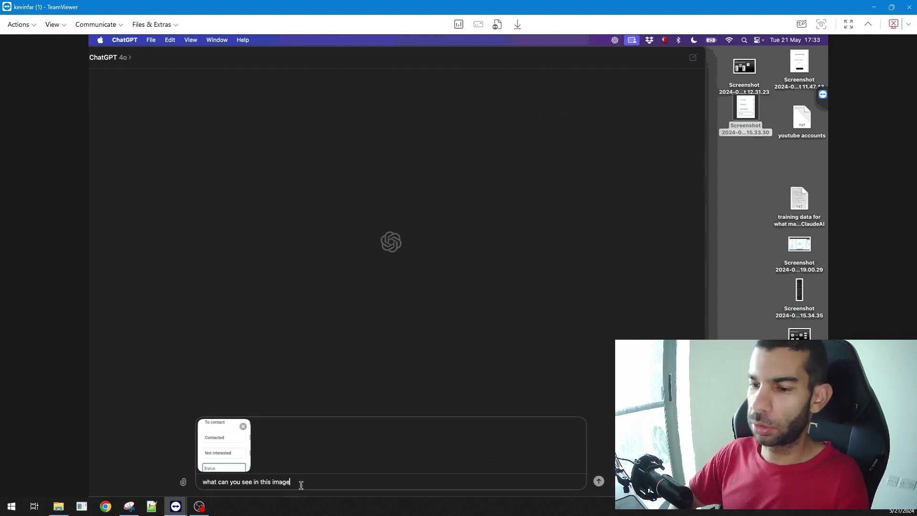
text(? what else should i include?)
key(Return)
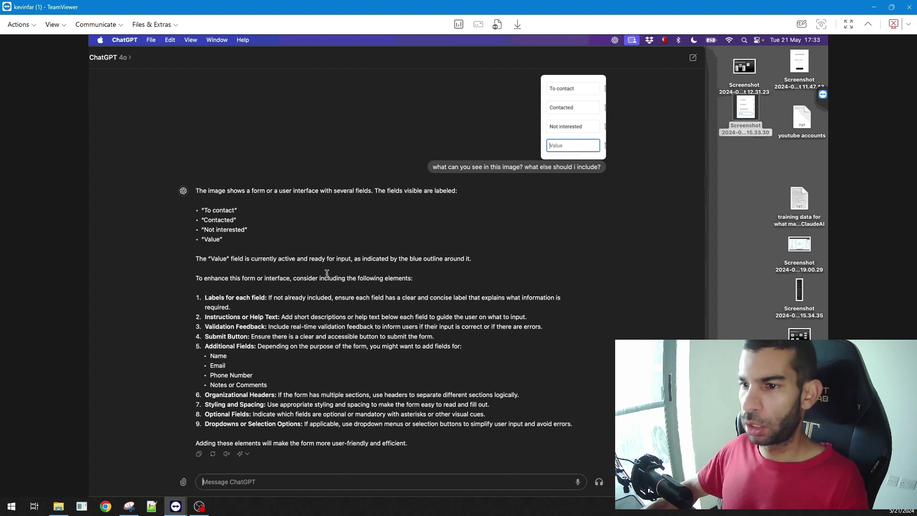
drag(215, 278, 380, 285)
click(313, 290)
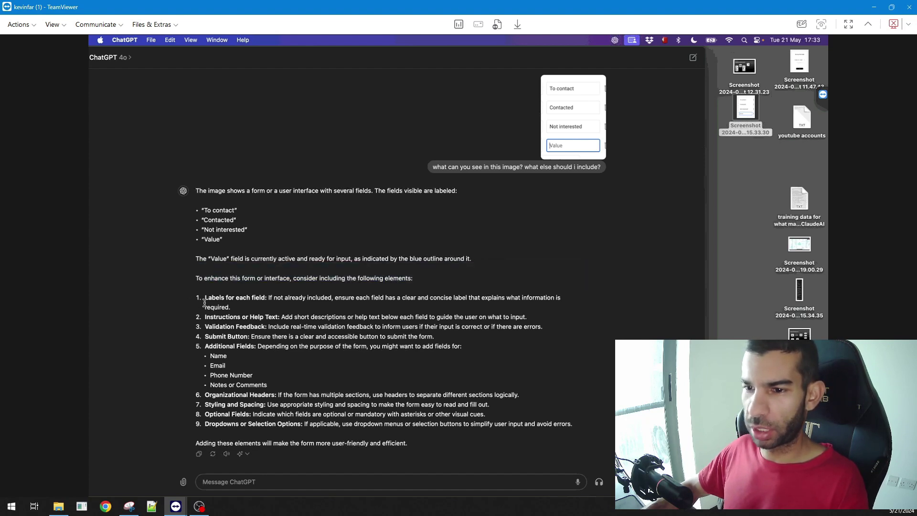
drag(212, 298, 289, 298)
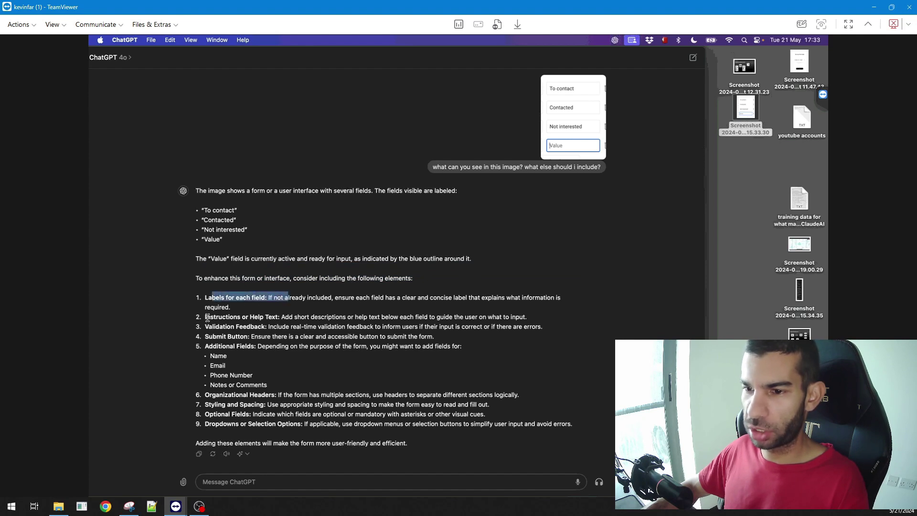
drag(208, 318, 242, 346)
drag(212, 394, 265, 399)
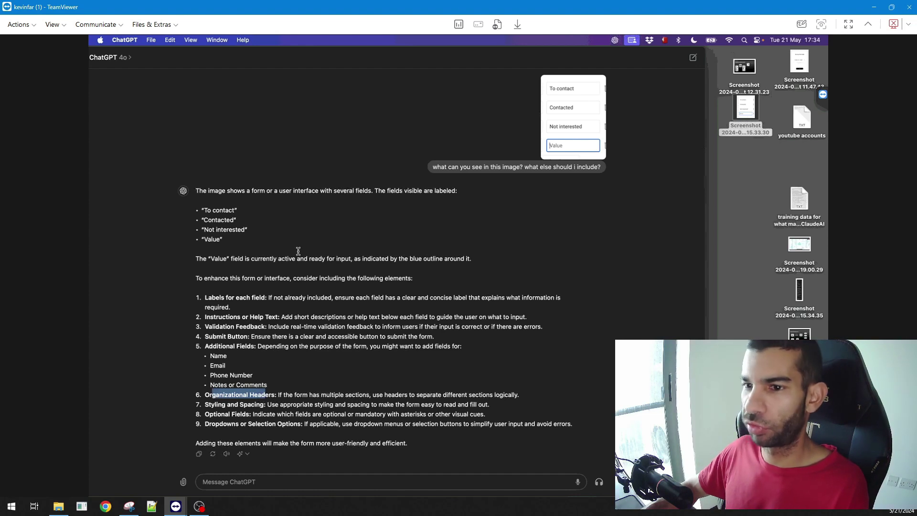
click(258, 340)
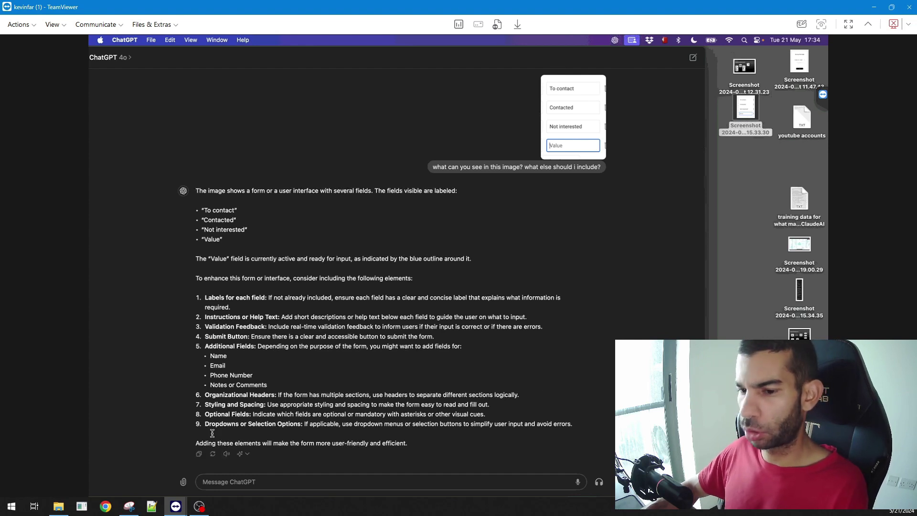
- Dismiss the attachment menu, start a voice conversation, speak, then interrupt the spoken reply
click(184, 482)
mouse_move(210, 471)
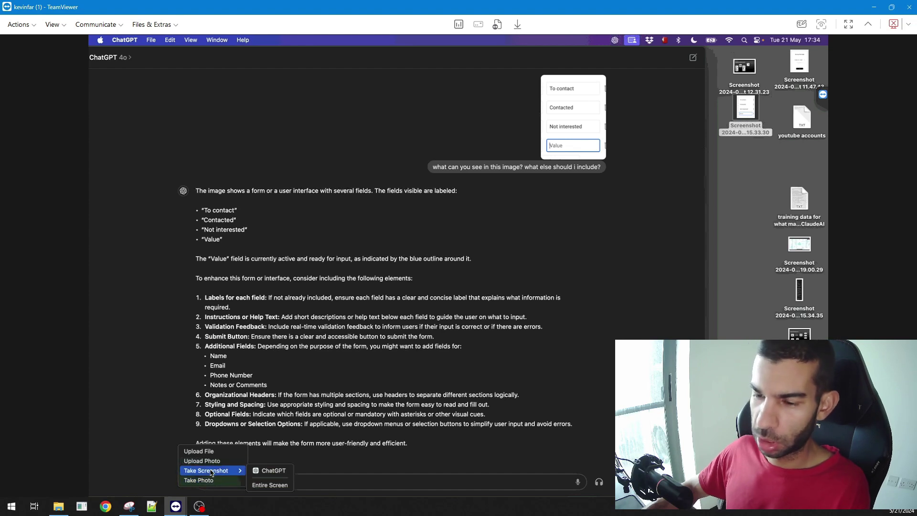
click(414, 372)
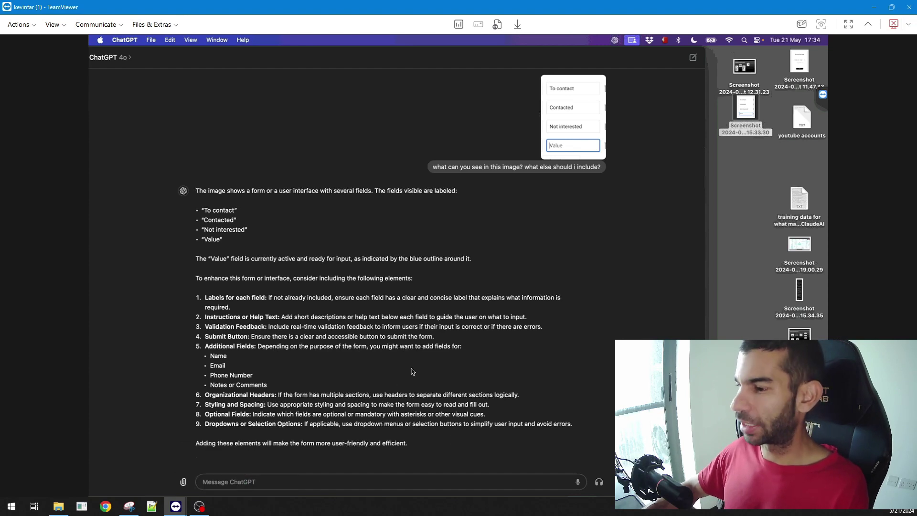
click(599, 483)
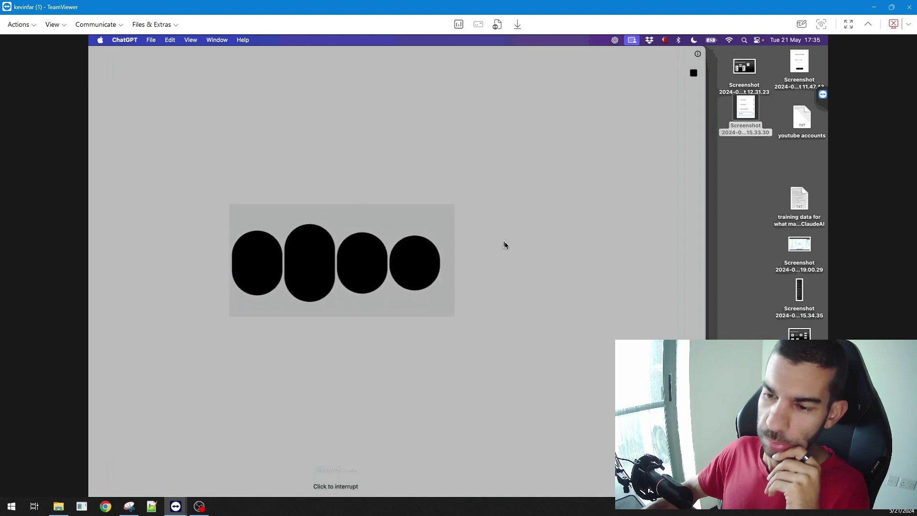
click(401, 411)
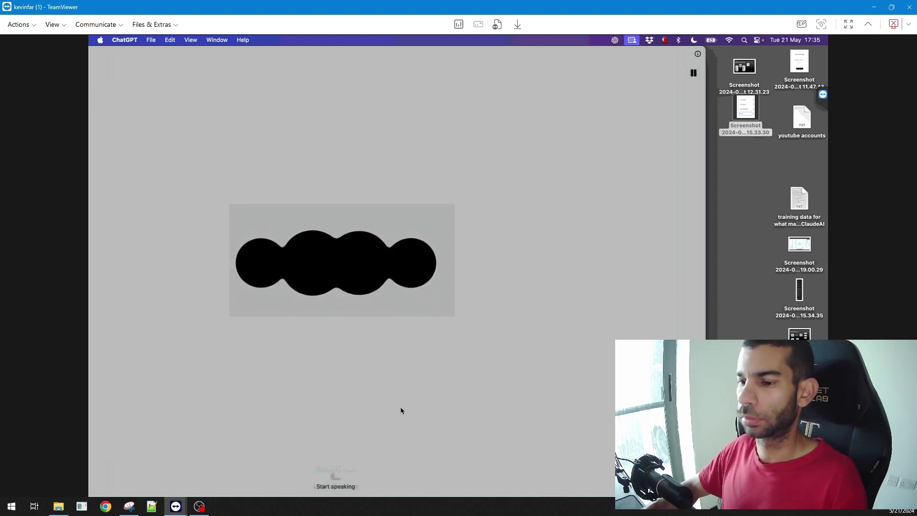
- End voice mode with Esc, then briefly highlight the first five capability points in the transcript
key(Escape)
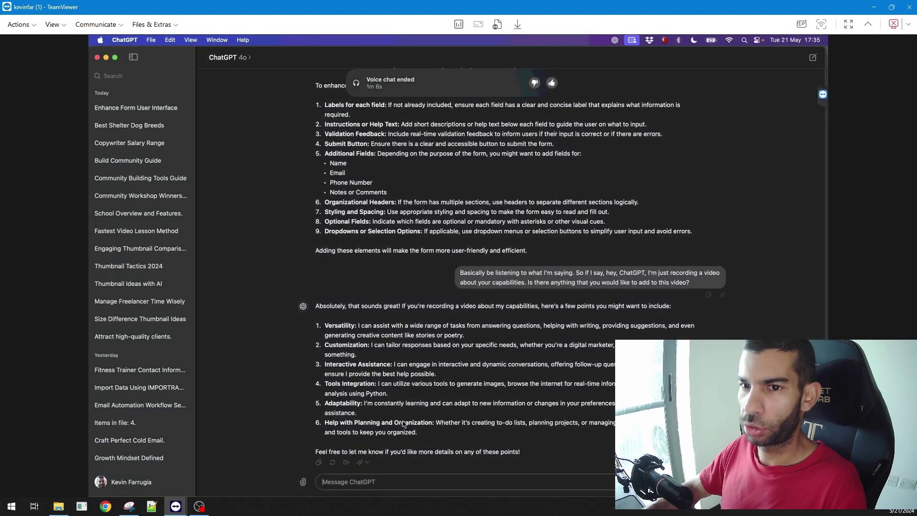
drag(338, 326, 467, 413)
click(311, 336)
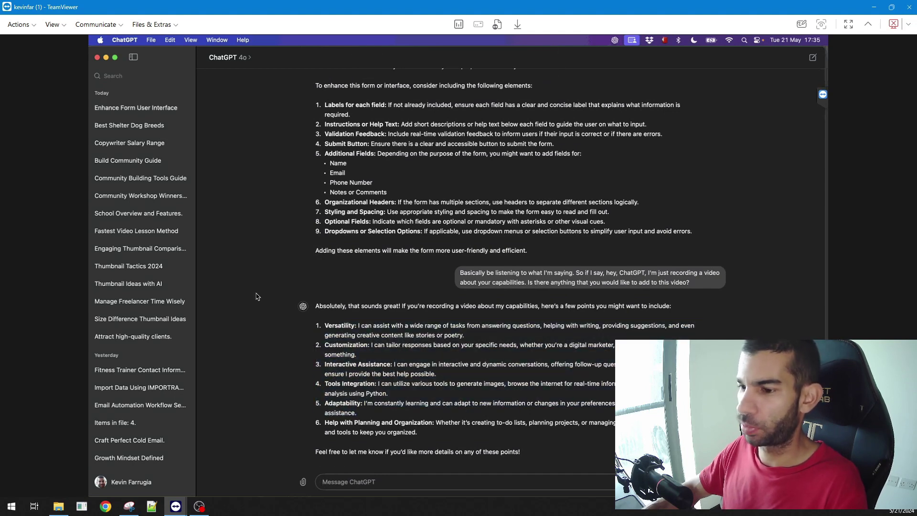